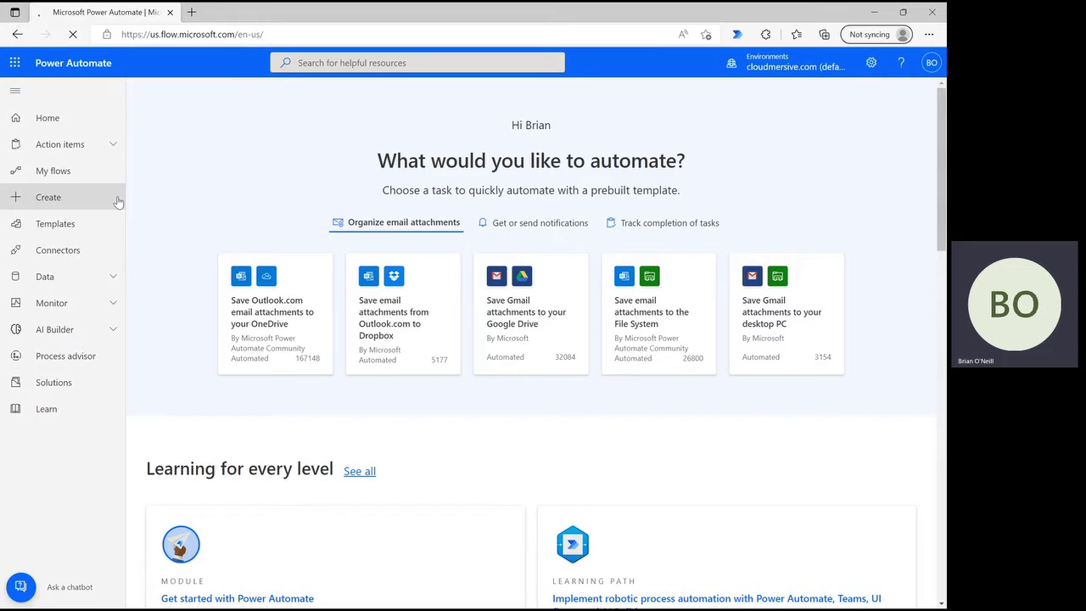
- Create an instant cloud flow named ean13 that uses the "Manually trigger a flow" trigger
click(83, 199)
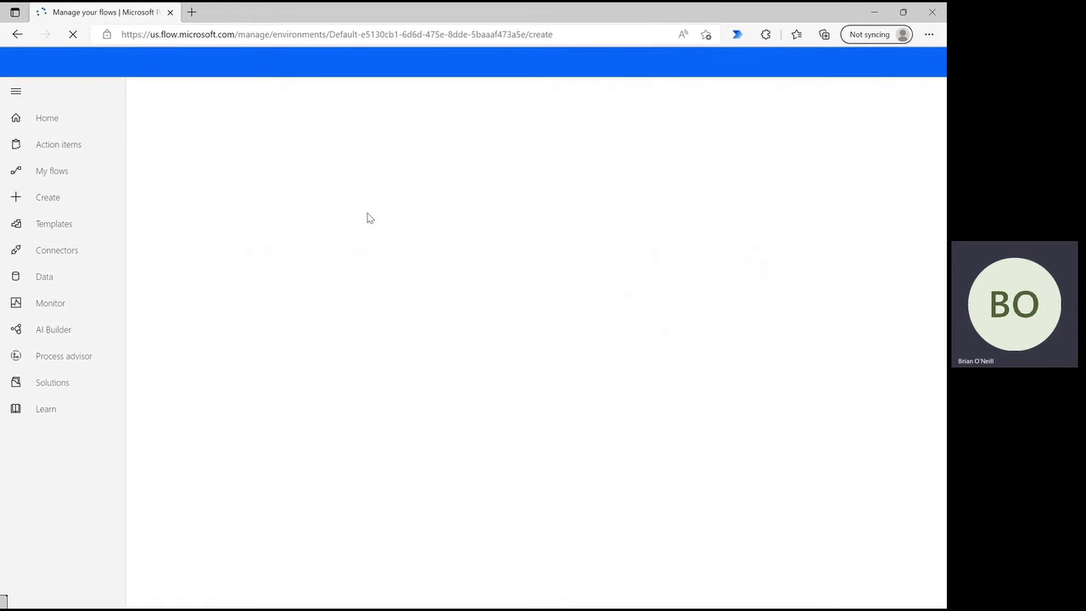
click(344, 214)
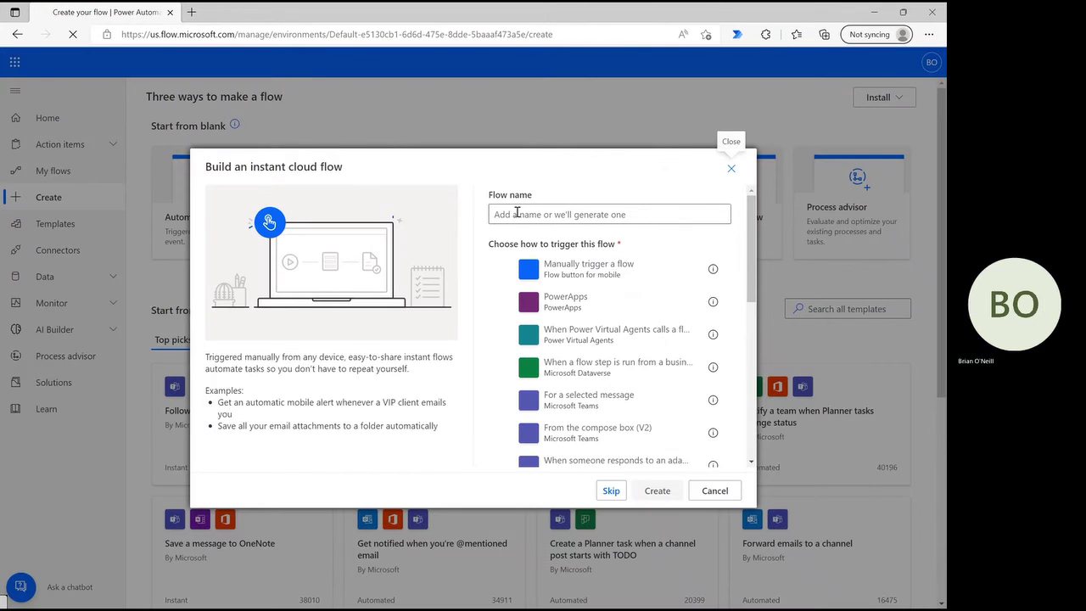
click(517, 214)
text(ean)
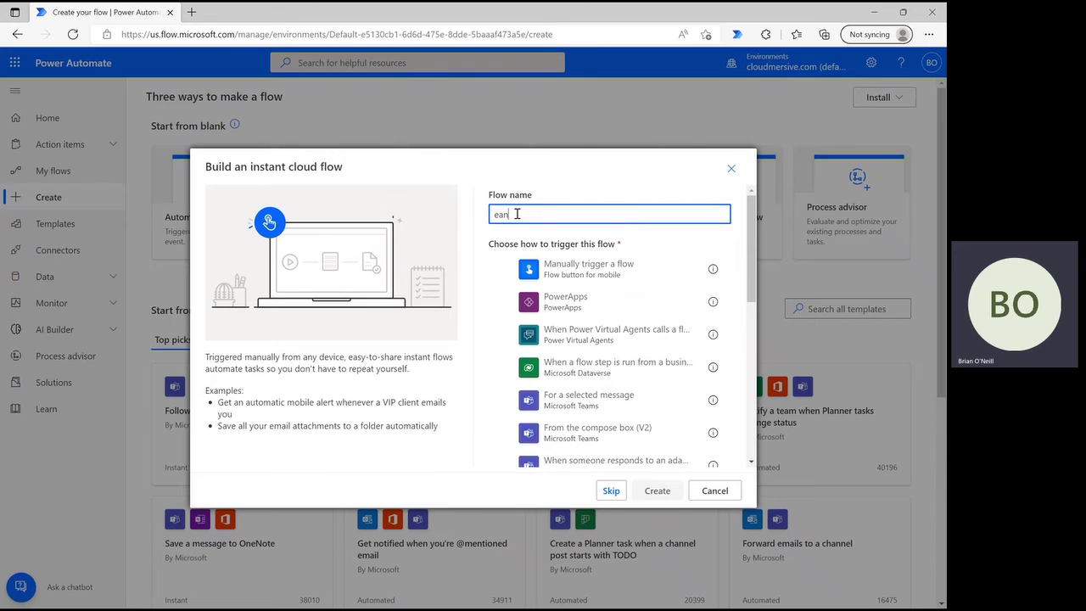
text(13)
click(594, 269)
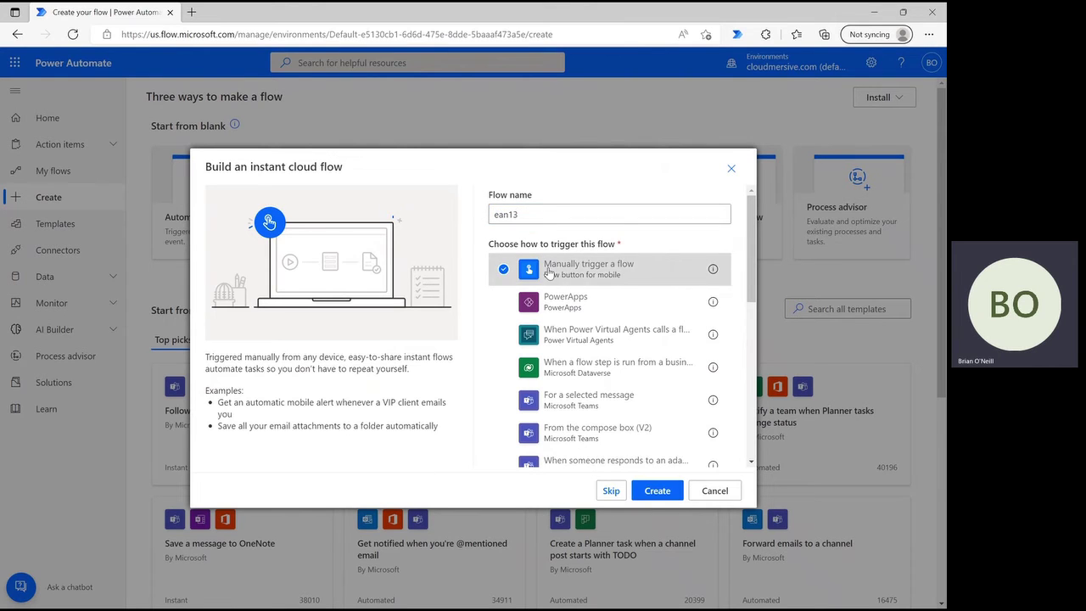
click(679, 503)
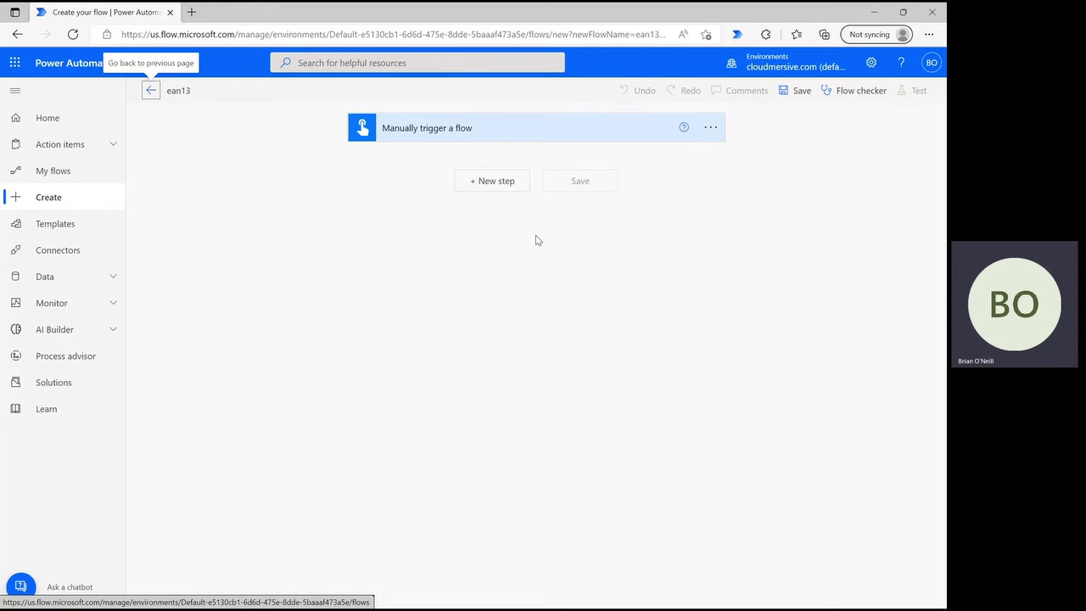
- Add the Cloudmersive Barcode action "Generate a EAN-13 code barcode as PNG file" as a new step after the trigger
click(510, 183)
click(490, 214)
text(c)
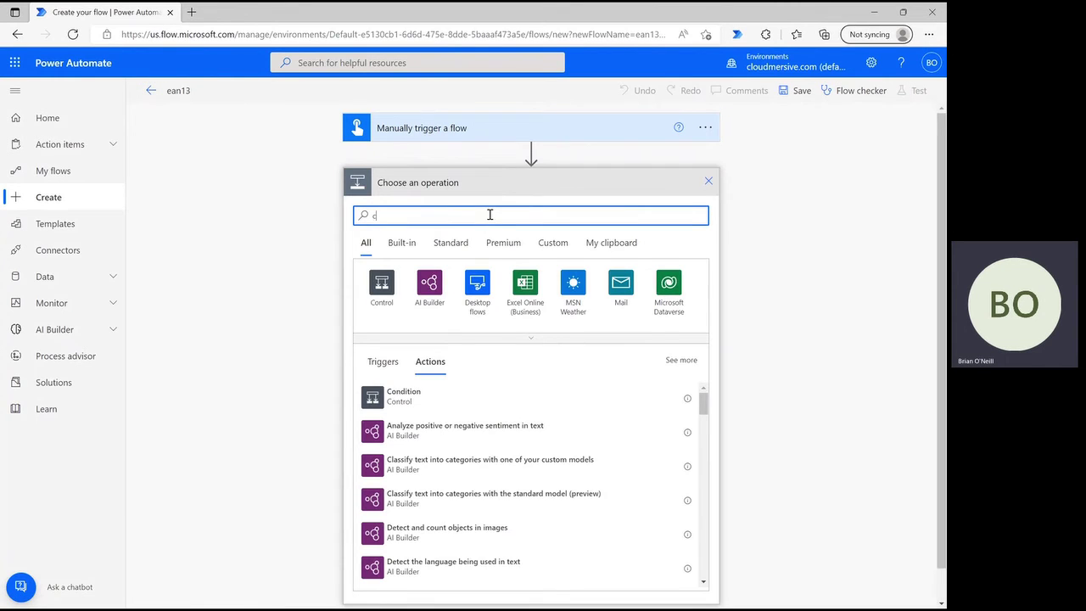
text(loudmersive)
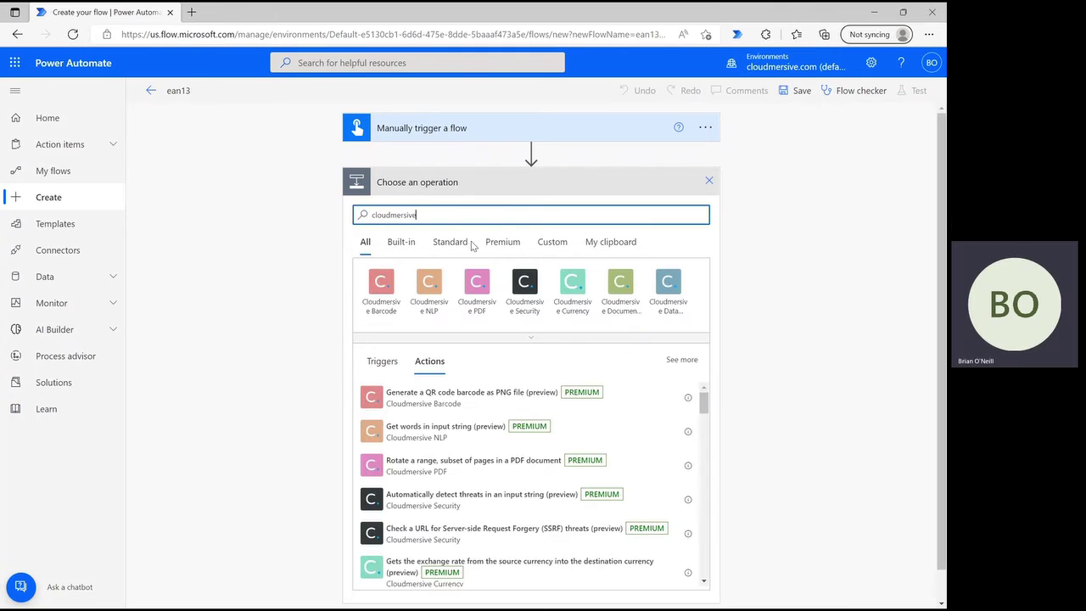
click(532, 337)
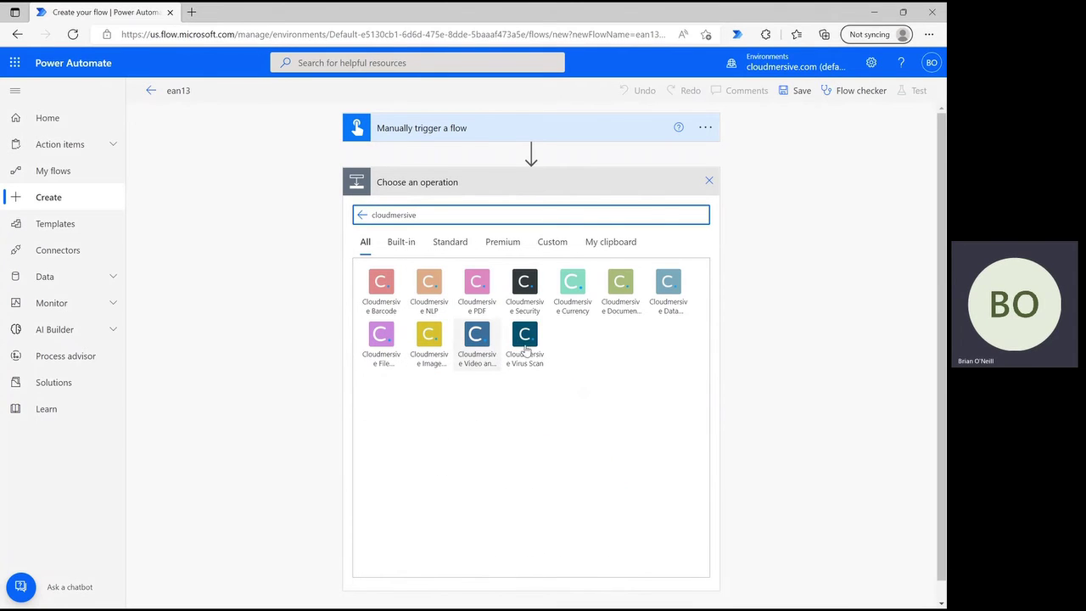
click(377, 297)
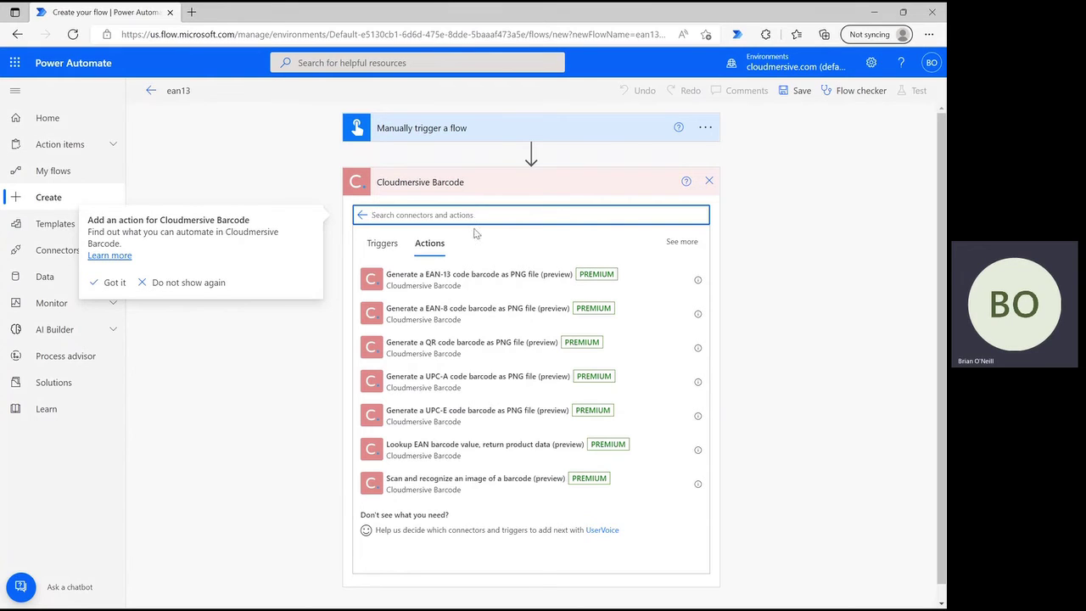
click(480, 280)
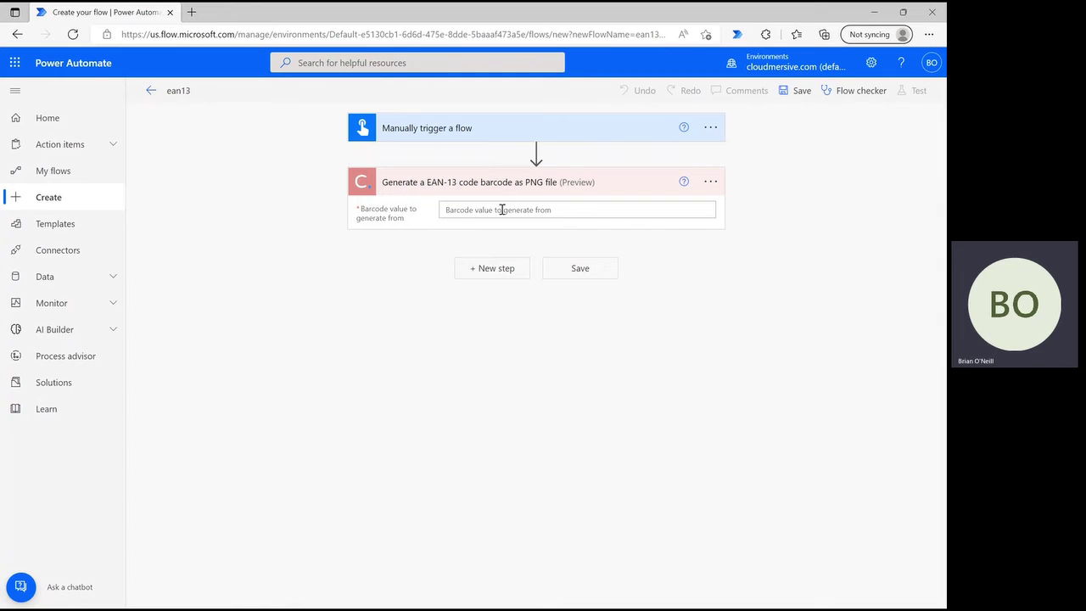
click(582, 211)
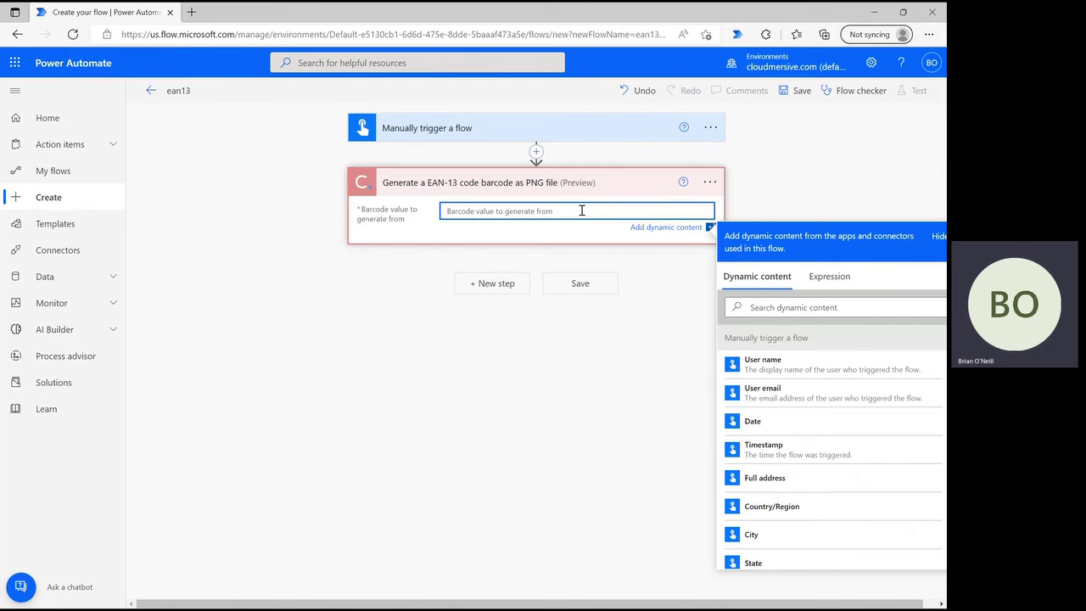
key(ctrl+v)
click(398, 304)
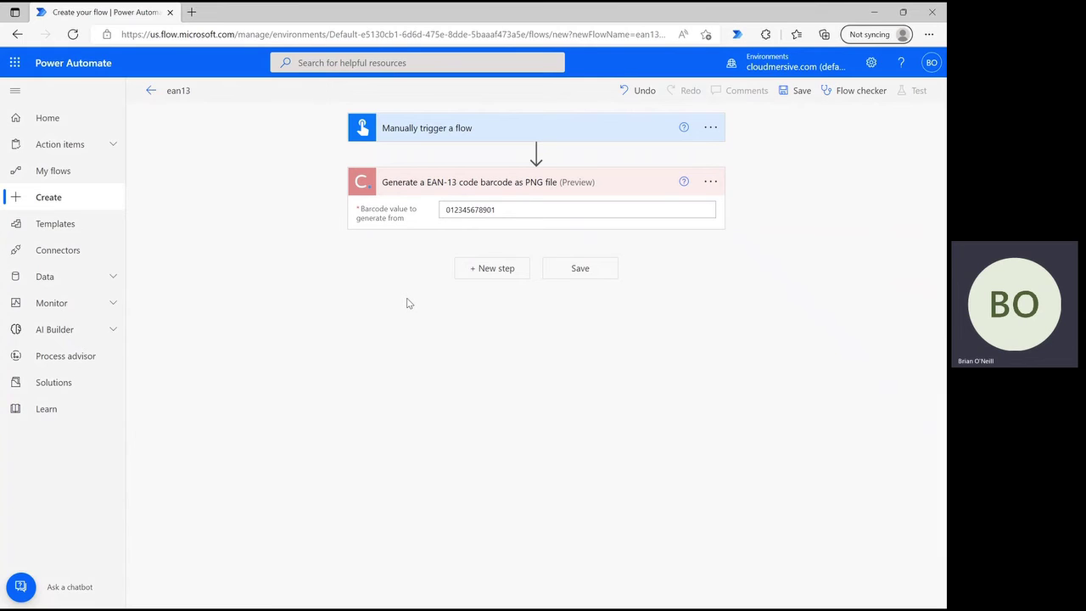
- Add the SharePoint "Create file" action as a new step after the barcode action
click(496, 268)
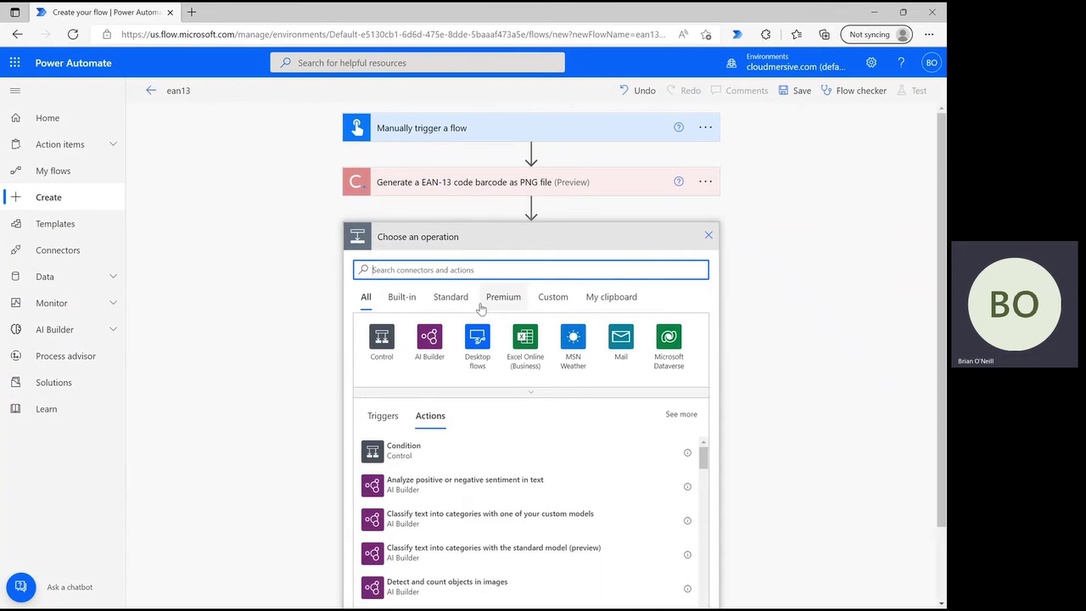
text(create file)
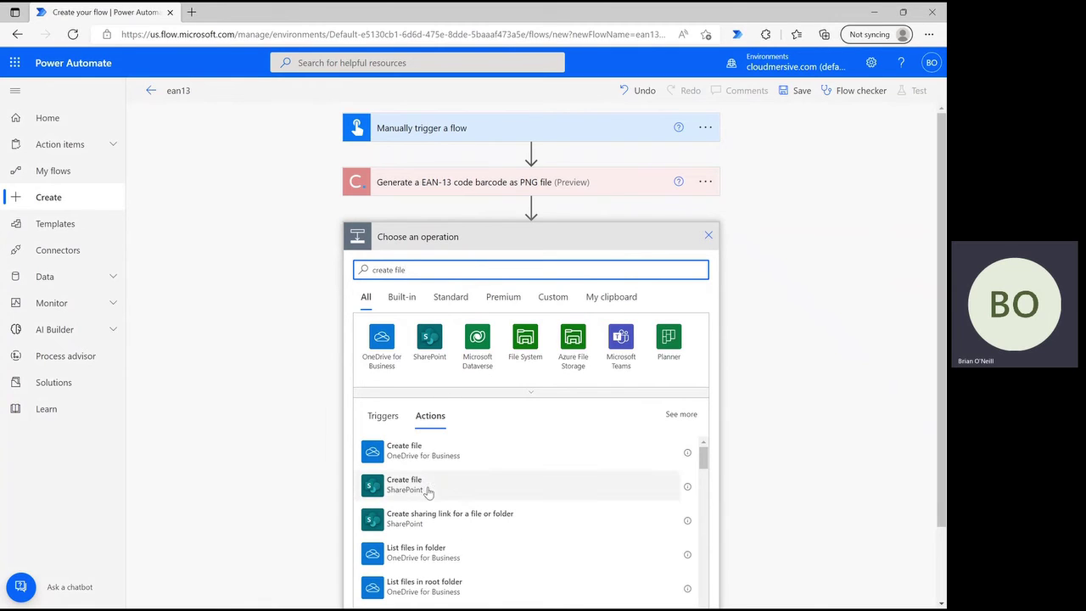
click(429, 493)
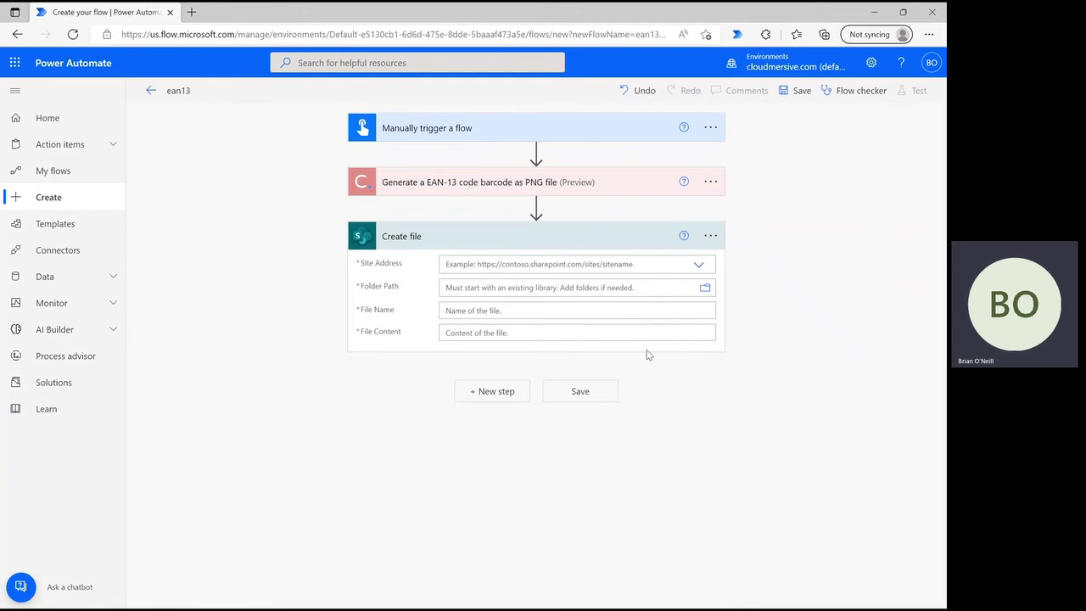
- Set the Create file action's site address to Content Team and its folder path to /Shared Documents/Power Automate Samples
click(698, 264)
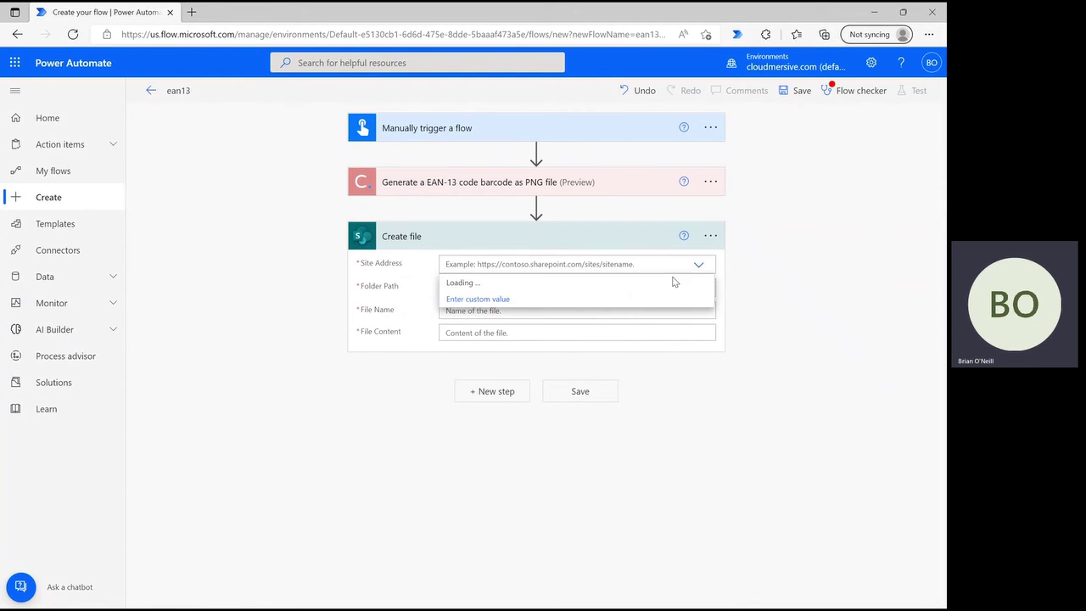
click(560, 283)
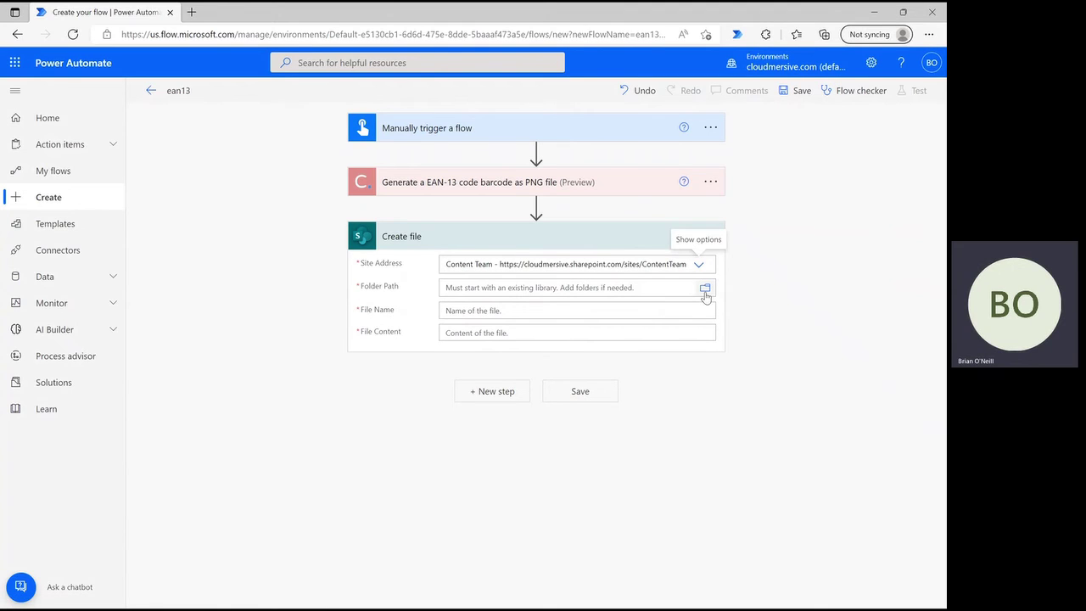
click(705, 290)
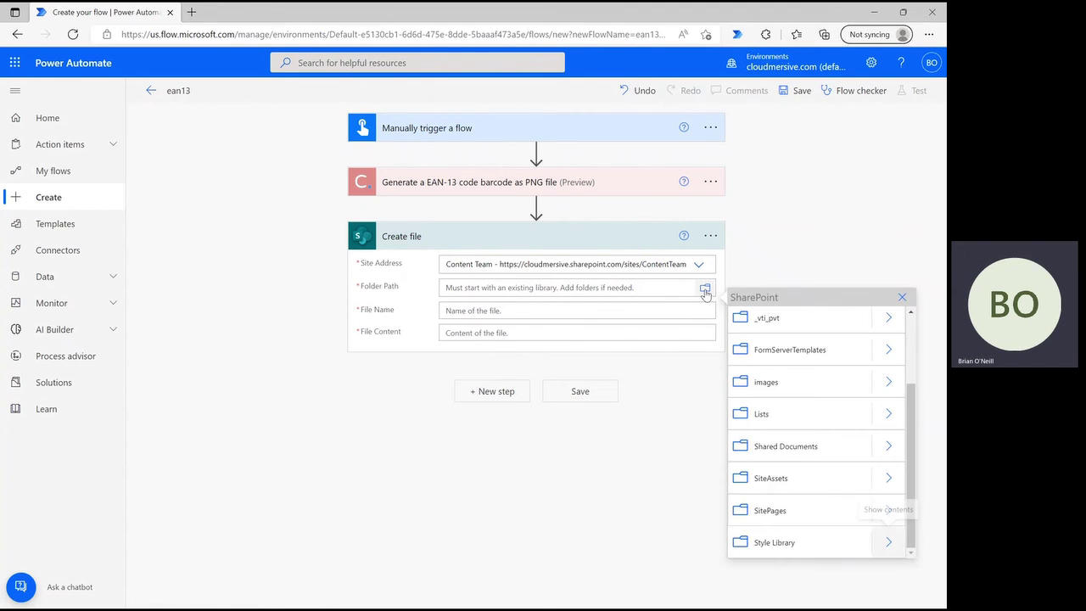
click(890, 448)
scroll(854, 501, down, 1)
scroll(854, 501, down, 3)
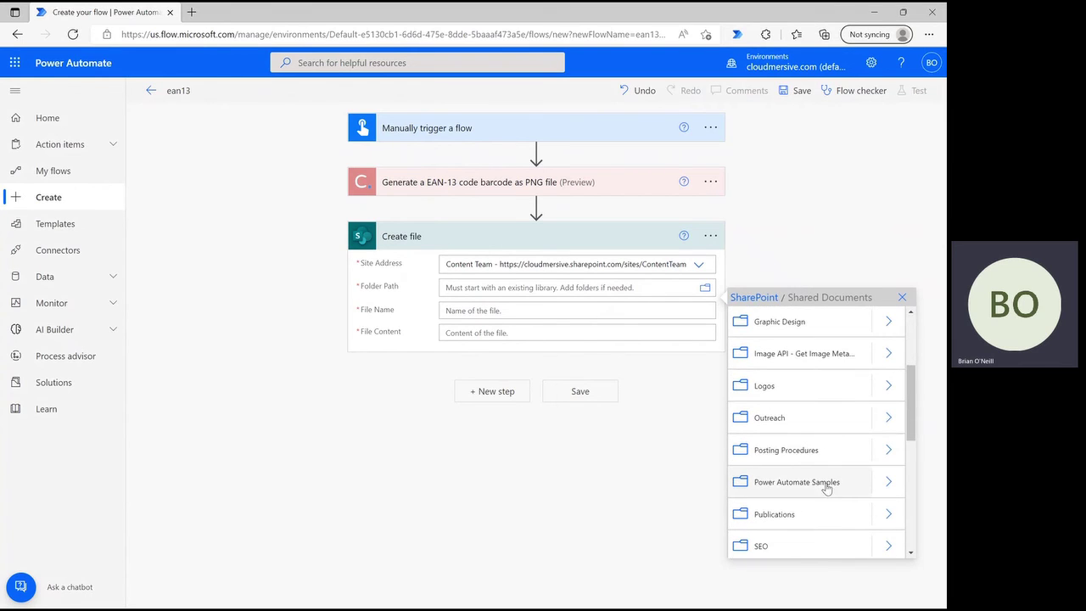
click(825, 485)
- Name the file newbarcode.png and use the barcode action's OutputContent as its file content
click(518, 314)
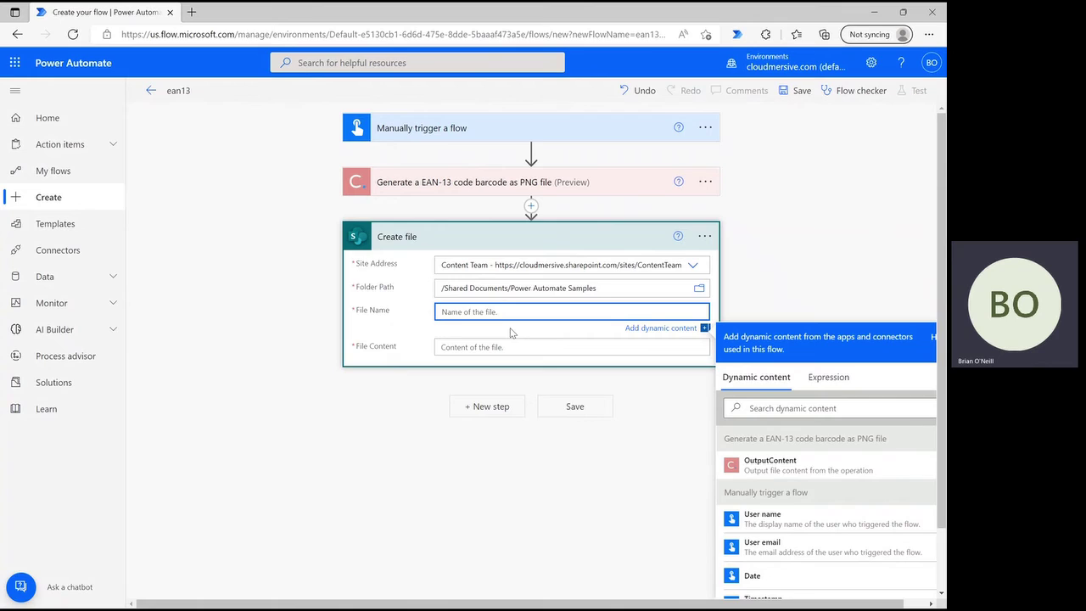
text(newbarcode.png)
click(508, 347)
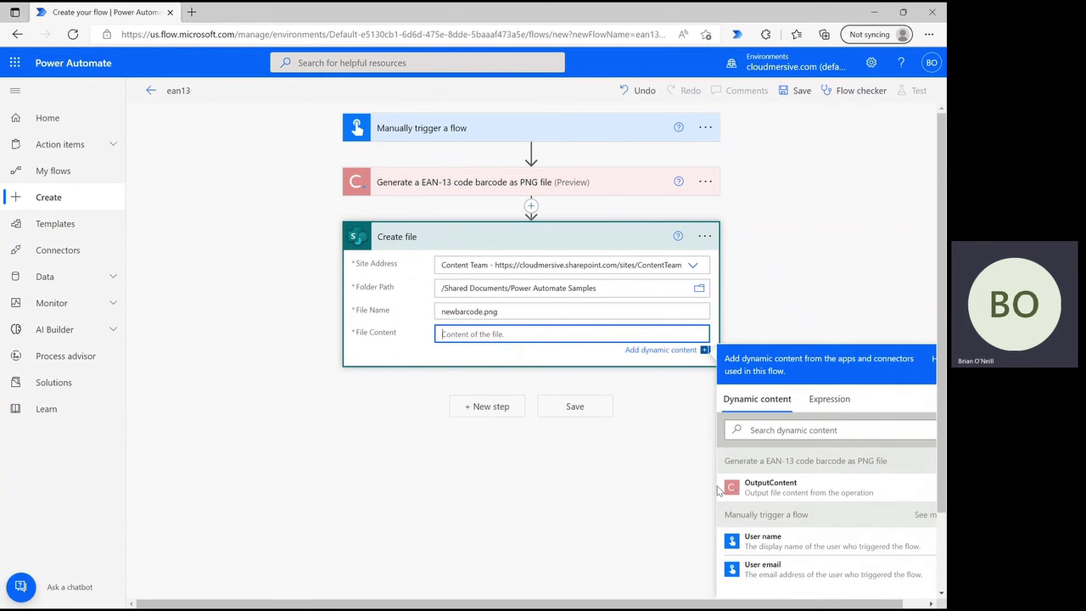
click(785, 499)
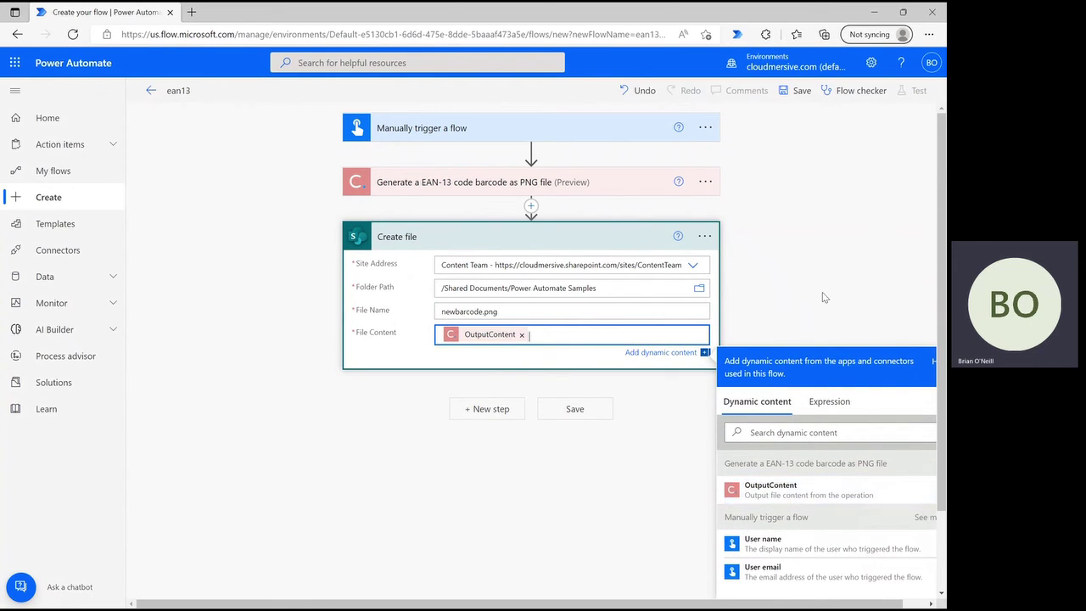
click(839, 276)
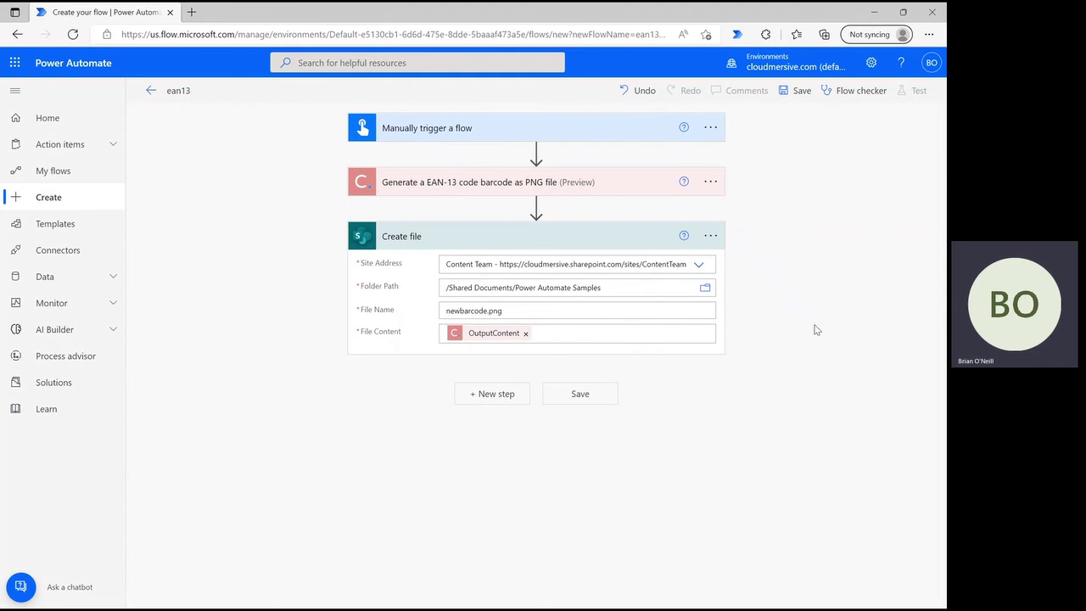
- Save the ean13 flow and run a manual test of it
click(600, 398)
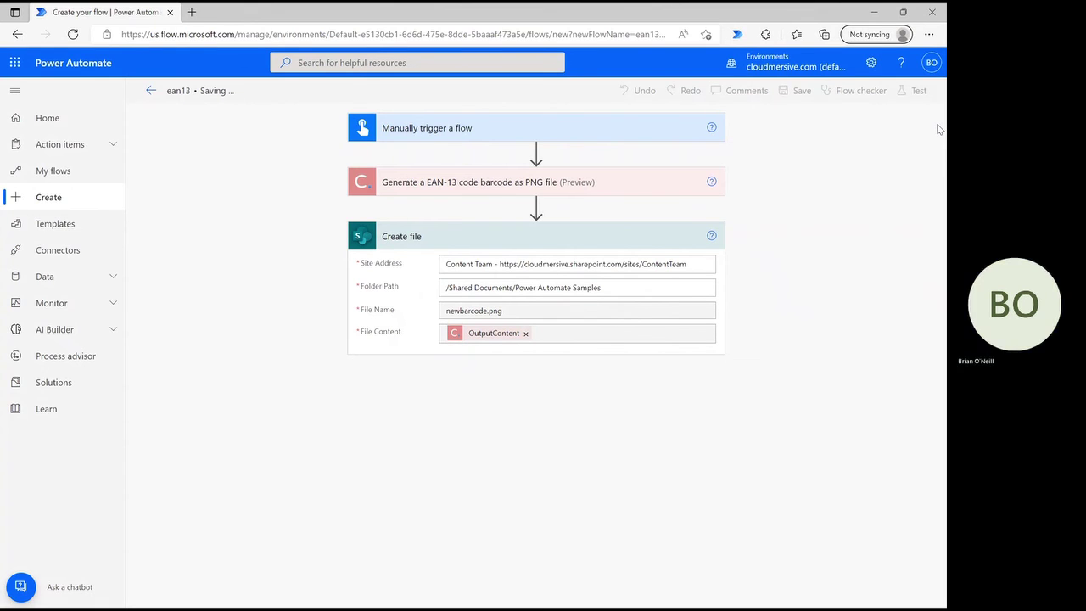
click(918, 91)
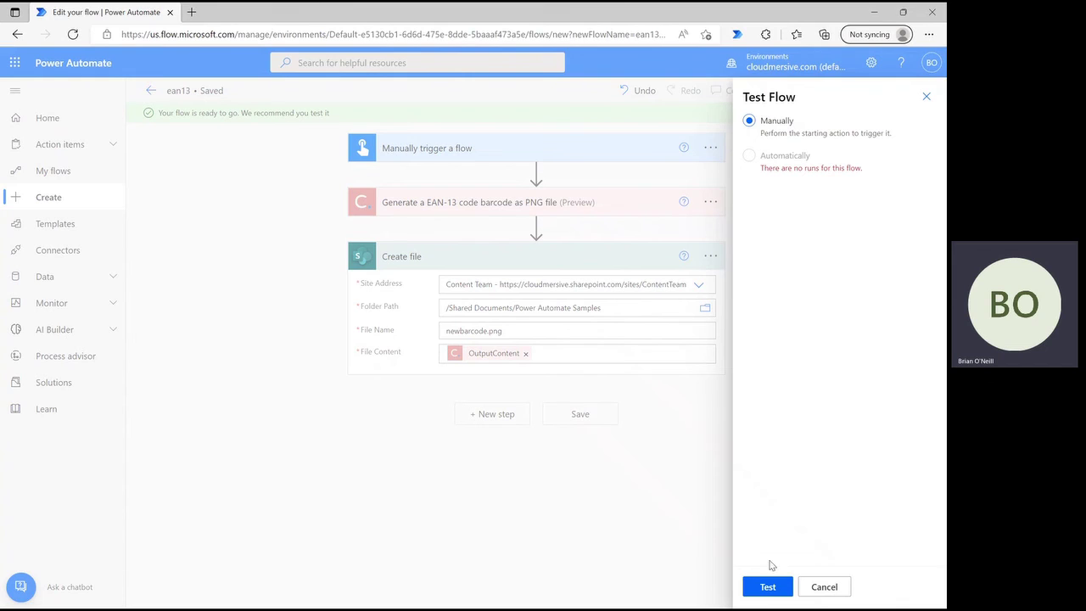
click(768, 587)
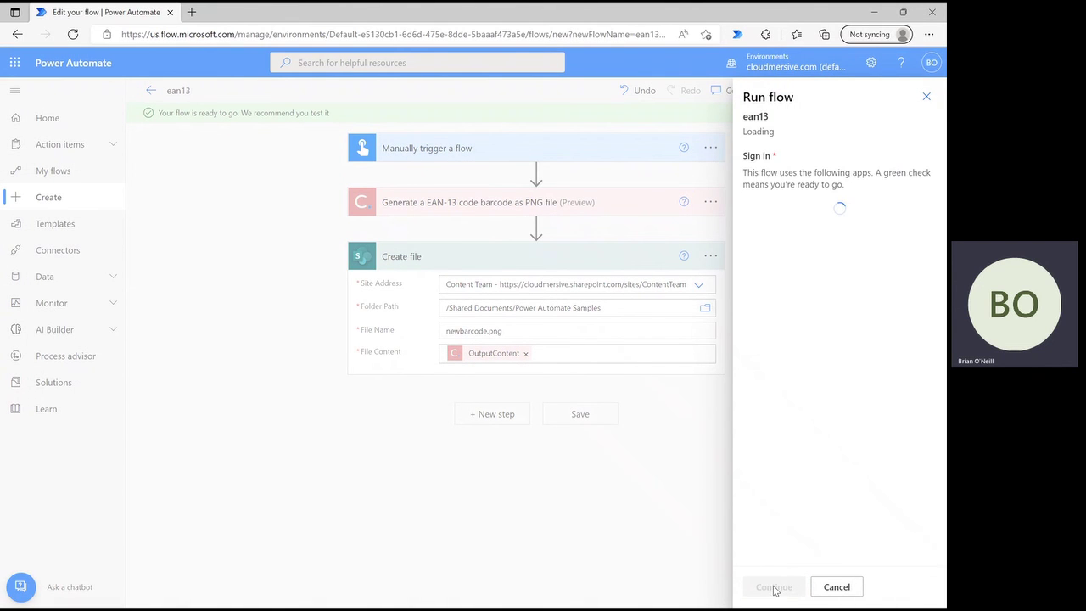
click(772, 587)
click(773, 587)
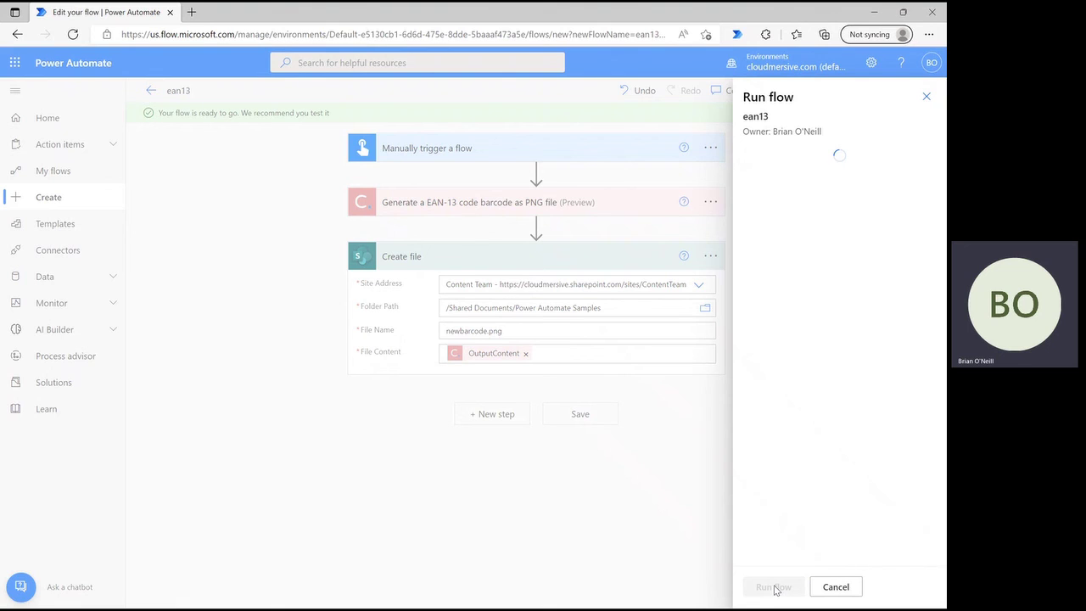
click(774, 588)
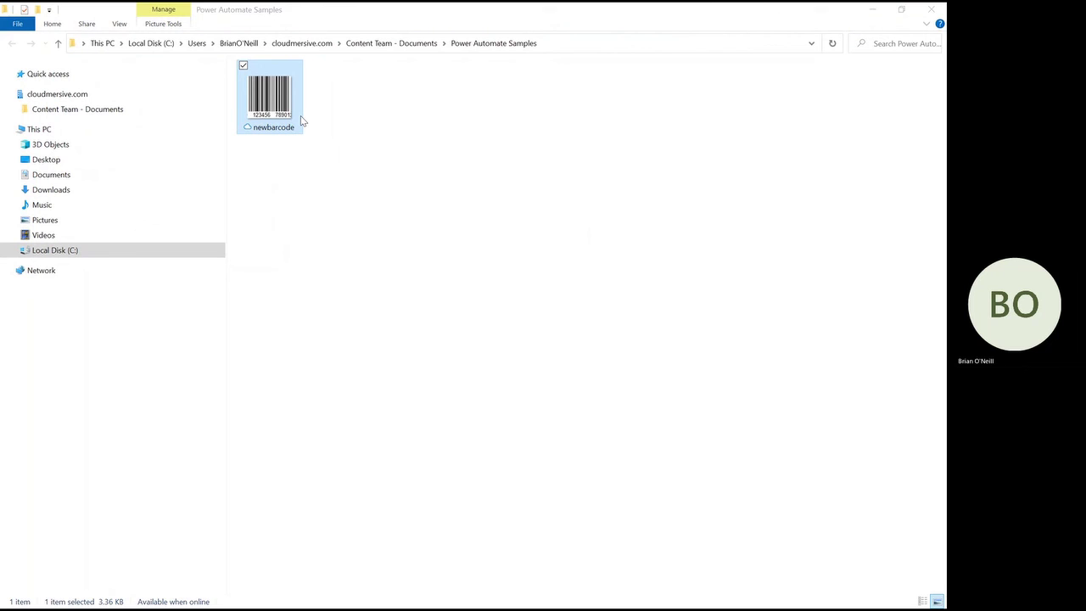
- Inspect the generated newbarcode image in the Power Automate Samples folder in File Explorer
drag(331, 133, 231, 63)
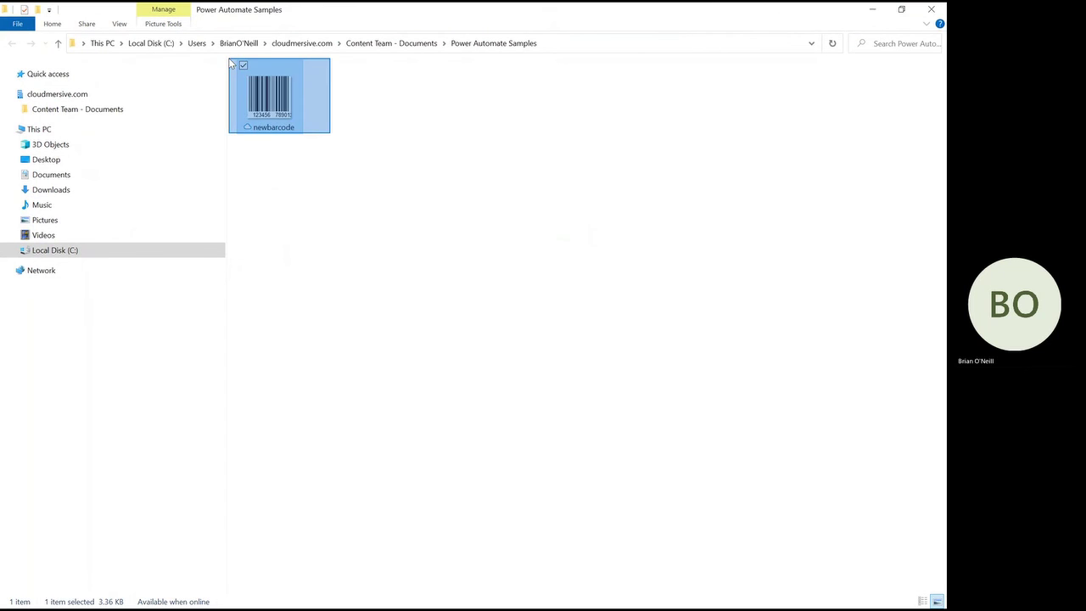